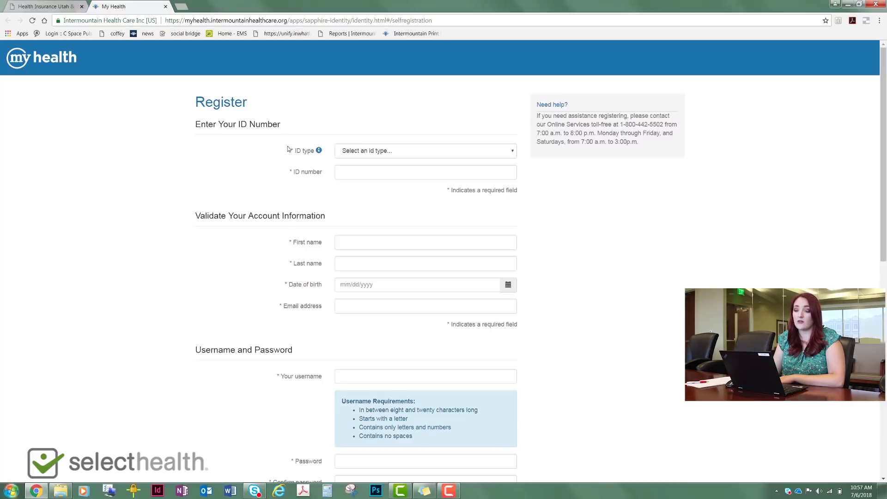
# - Choose SelectHealth Subscriber Number as the ID type and enter the subscriber's ID number
pyautogui.click(421, 153)
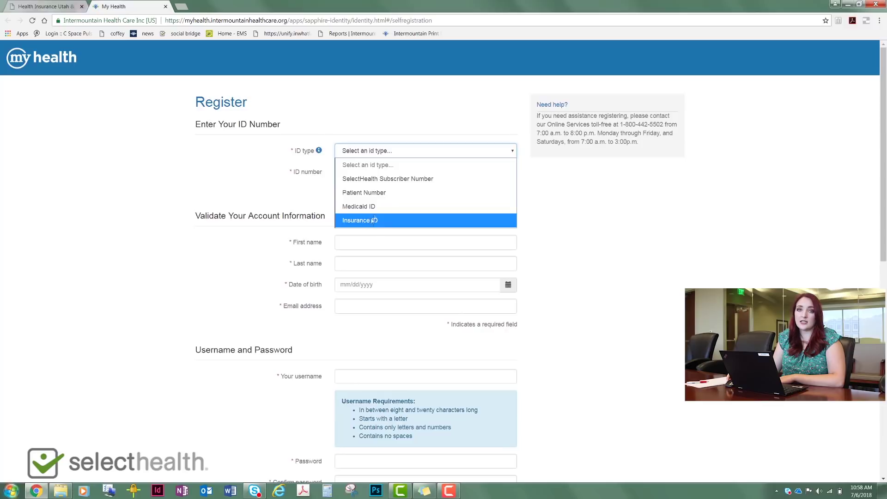
pyautogui.click(369, 180)
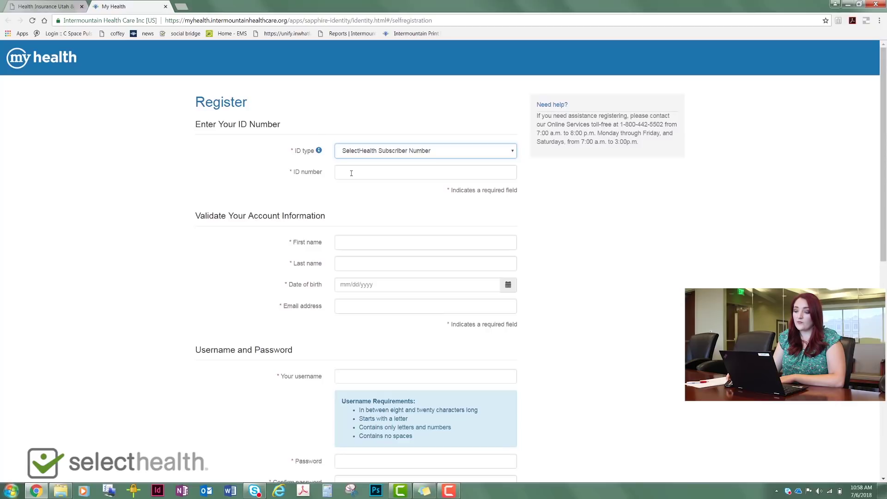
pyautogui.click(351, 173)
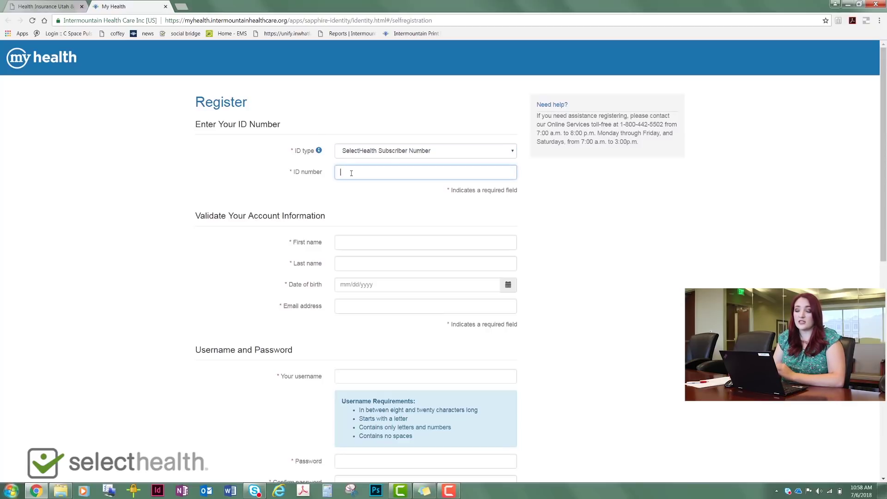
pyautogui.write('012345678')
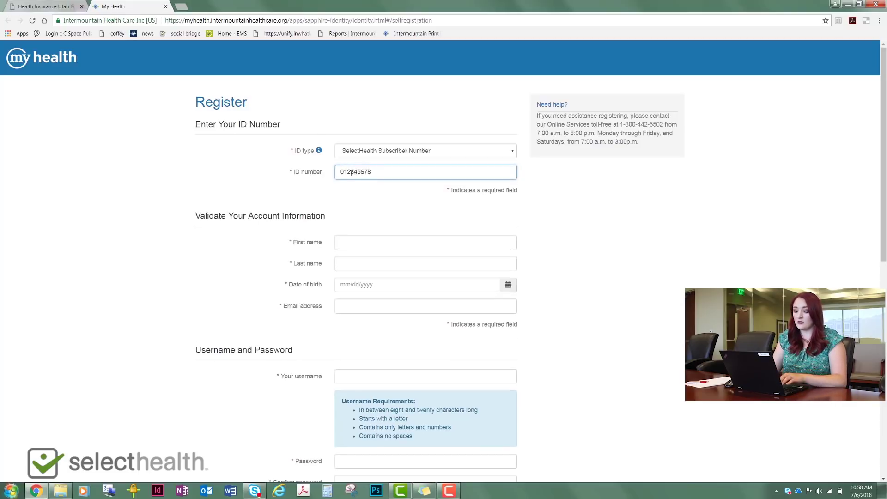
pyautogui.click(383, 207)
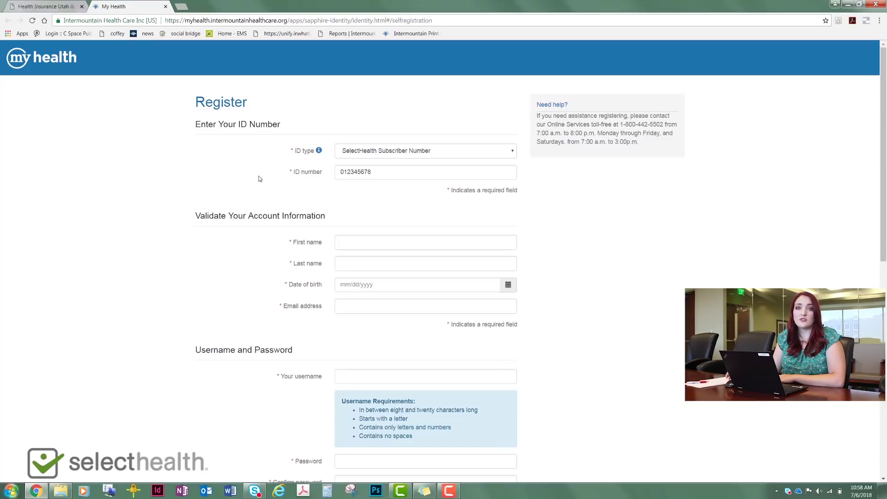
# - Enter the member's first name and last name
pyautogui.click(377, 242)
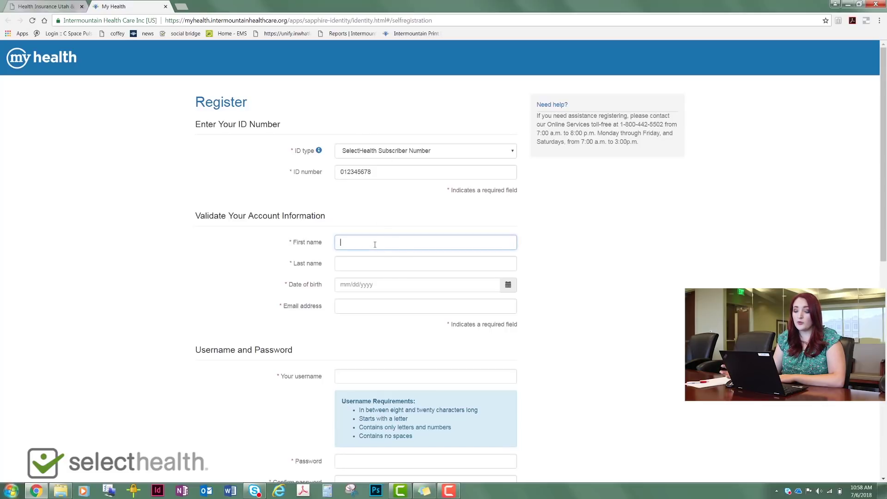
pyautogui.write('Jane')
pyautogui.press('Tab')
pyautogui.write('Doe')
# - Enter the date of birth 01/01/1990 and the member's e-mail address
pyautogui.press('Tab')
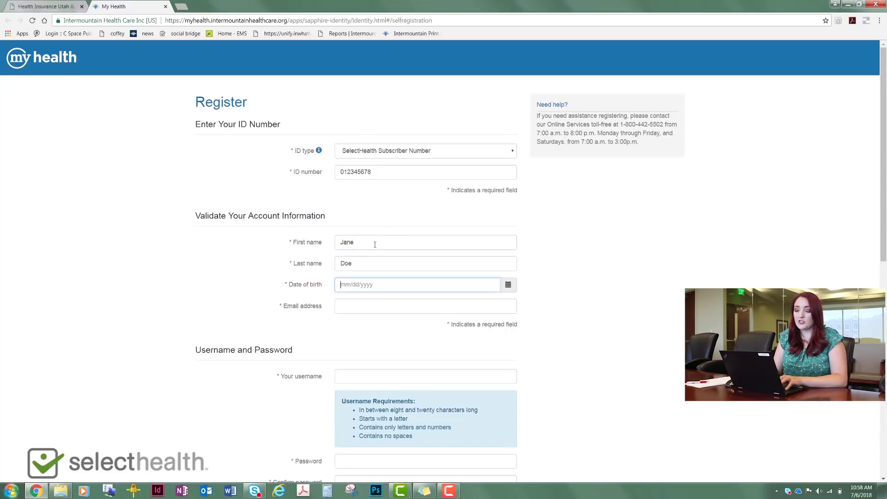
pyautogui.write('01')
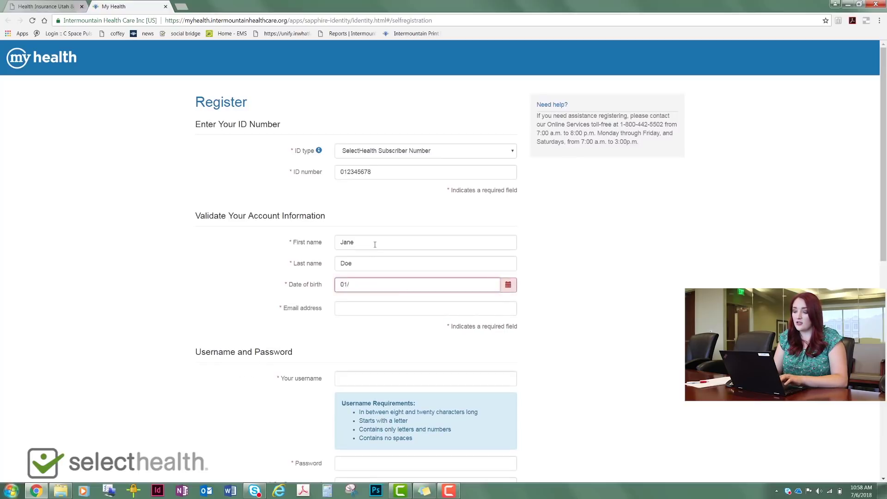
pyautogui.write('/01/1990')
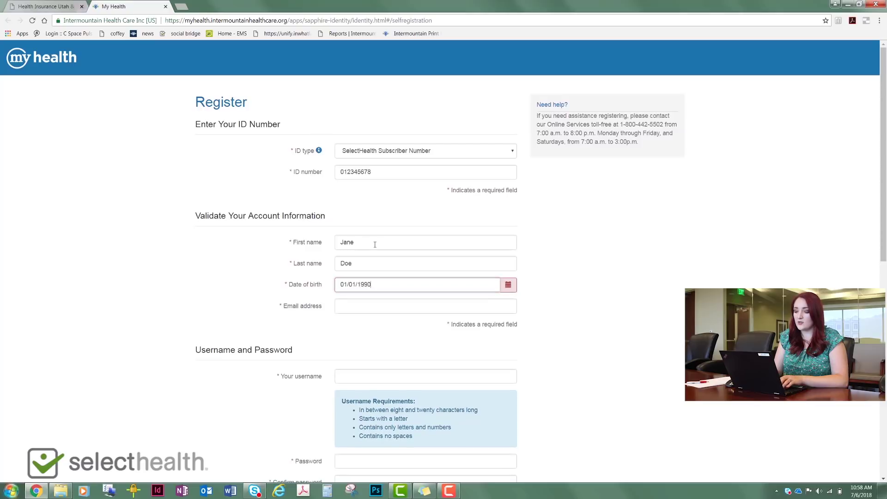
pyautogui.click(367, 307)
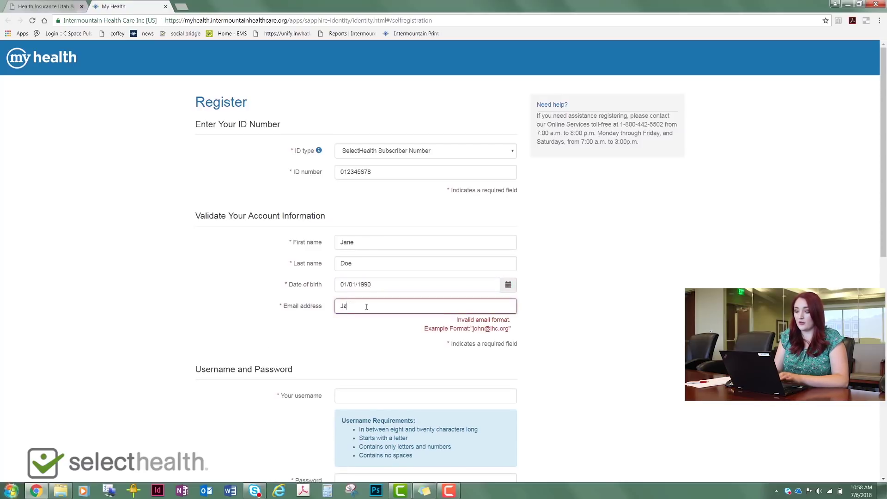
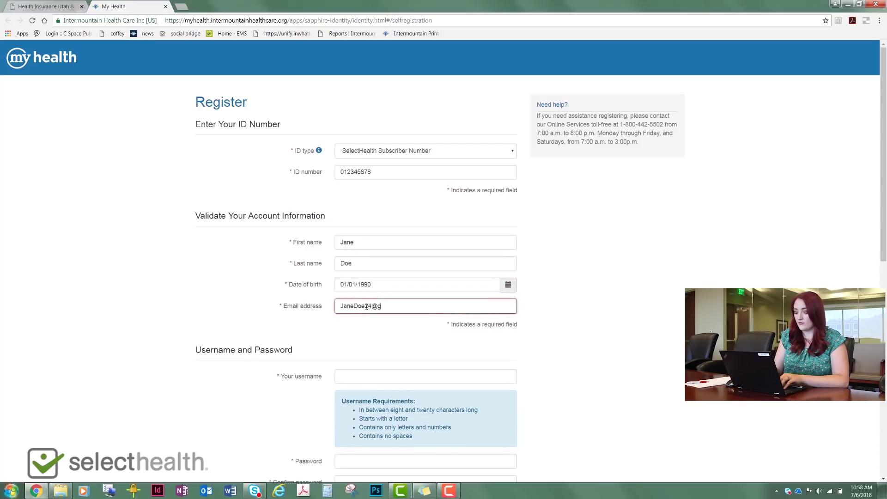
pyautogui.click(545, 346)
# - Fill in a username meeting the listed requirements in the Your username field
pyautogui.scroll(-4, 439, 224)
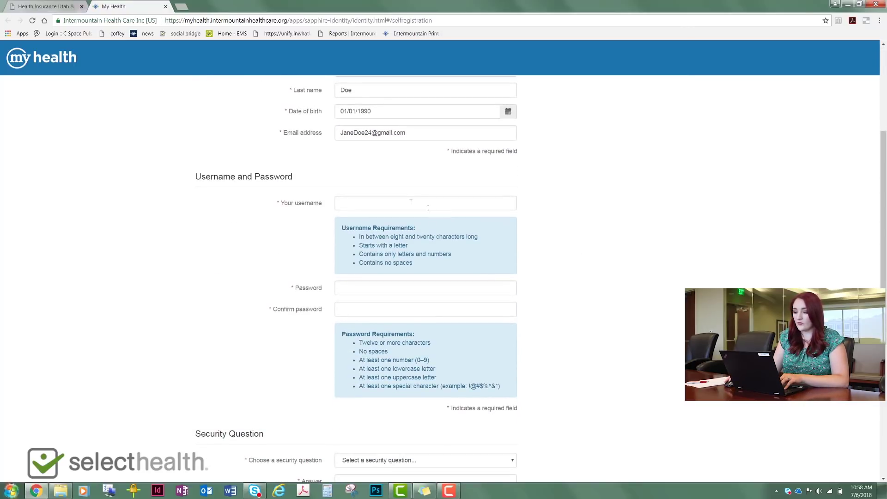
pyautogui.click(353, 205)
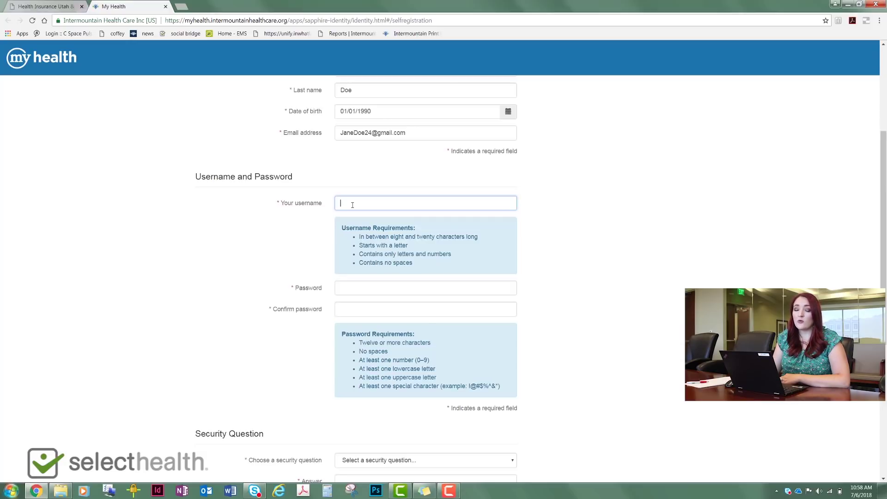
pyautogui.write('JaneD')
pyautogui.write('oe25')
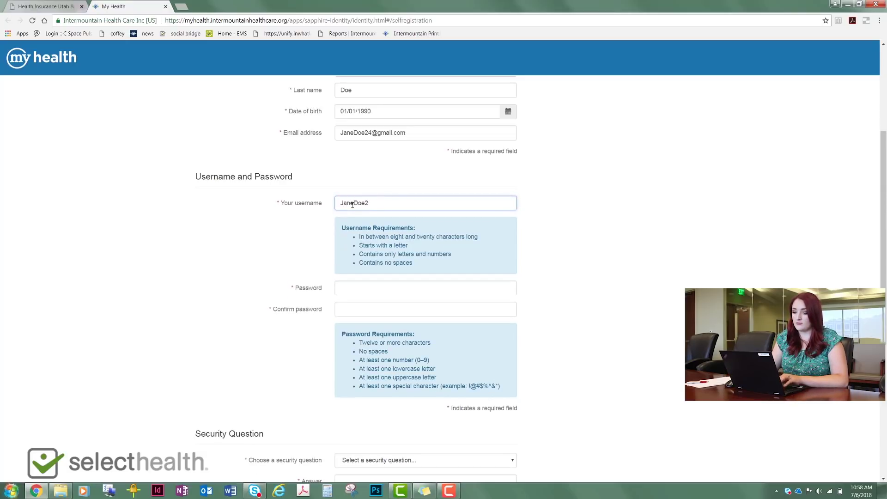
pyautogui.click(351, 286)
pyautogui.scroll(-2, 567, 210)
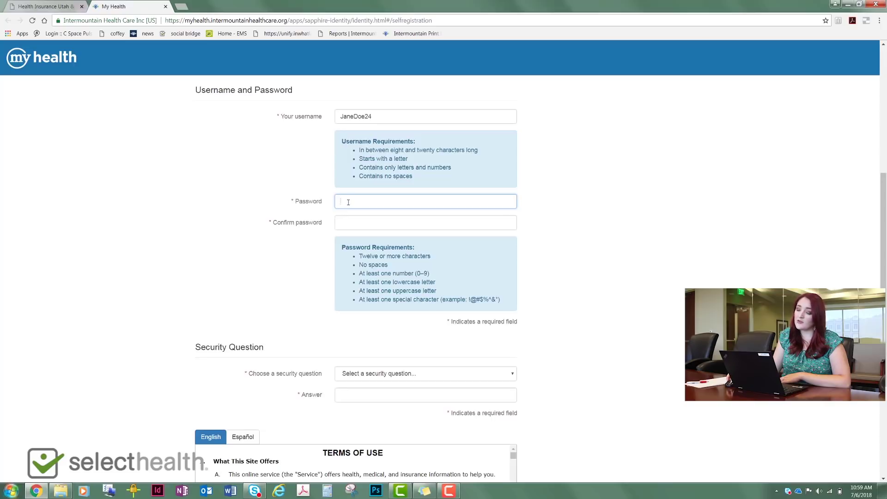
# - Enter the account password, retype it in Confirm password, and bring the Security Question section into view
pyautogui.write('••••••••••')
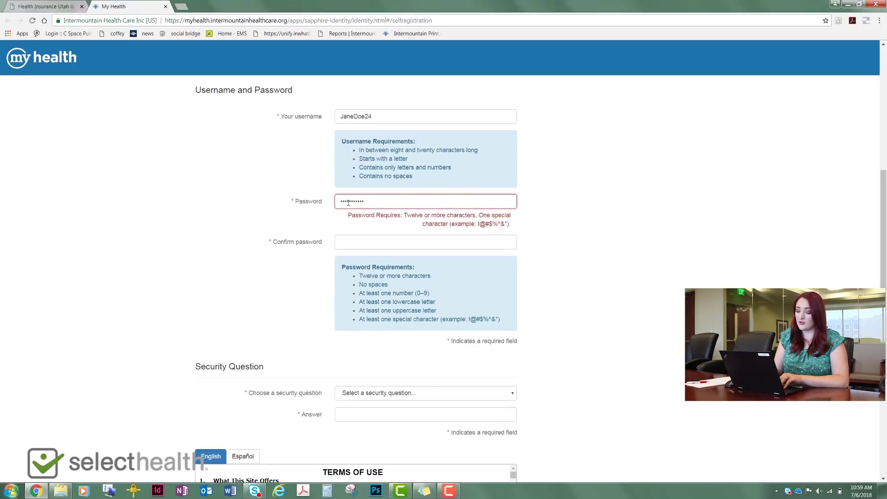
pyautogui.write('•')
pyautogui.click(365, 224)
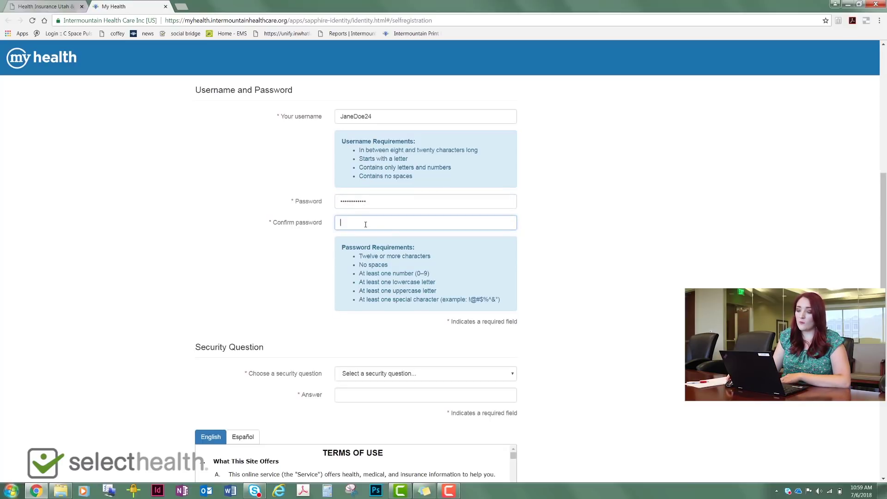
pyautogui.write('••••••••••••')
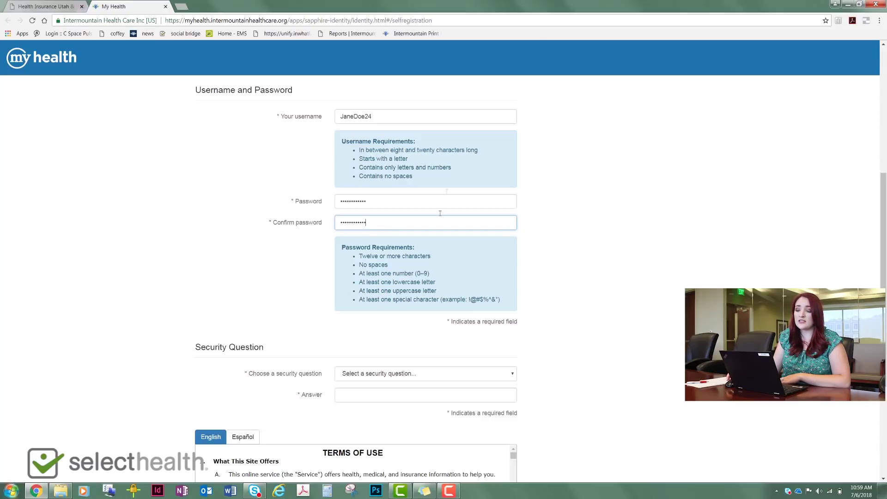
pyautogui.scroll(-3, 578, 175)
pyautogui.scroll(-1, 550, 175)
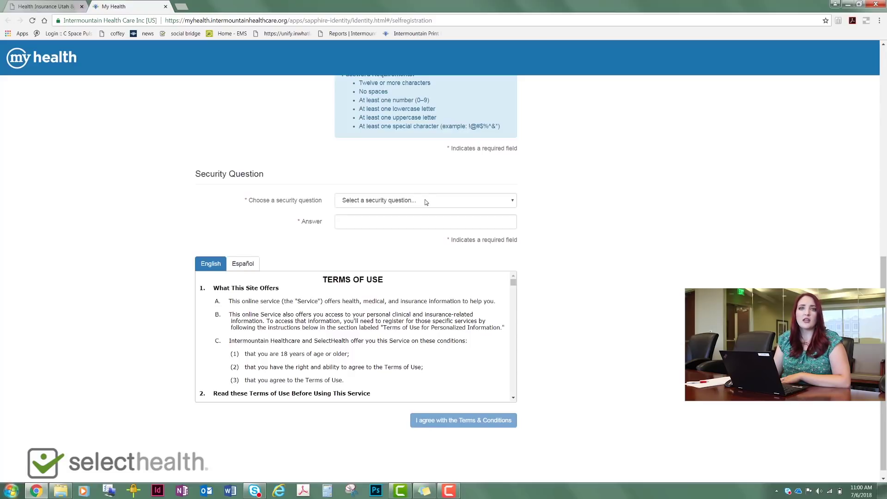
# - Set the security question to Your Childhood Nickname and type its answer
pyautogui.click(391, 202)
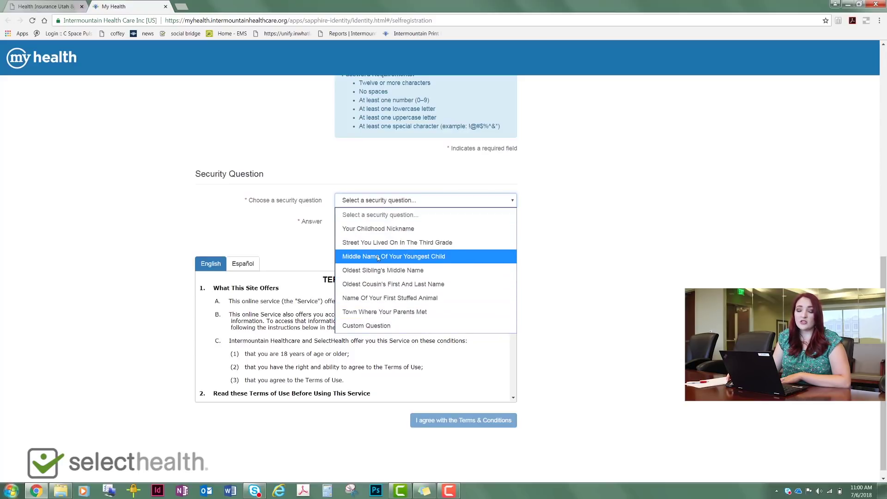
pyautogui.click(373, 230)
pyautogui.click(352, 223)
pyautogui.write('J')
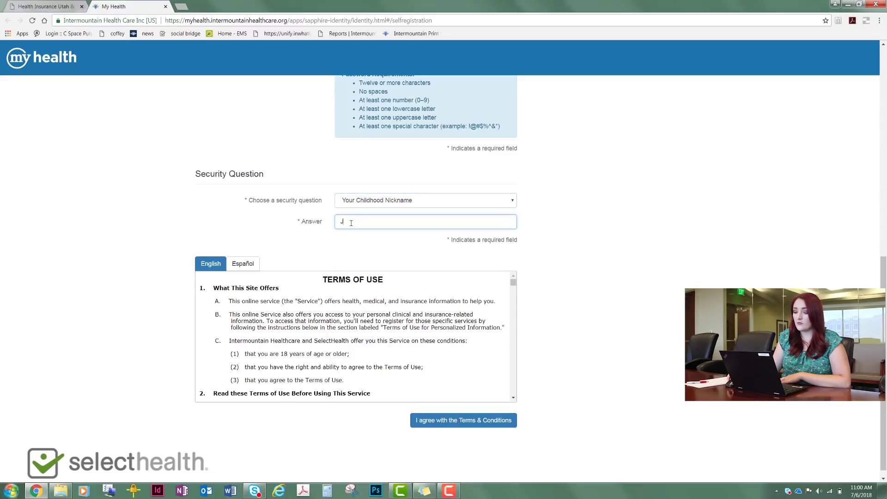
pyautogui.write('ayjay')
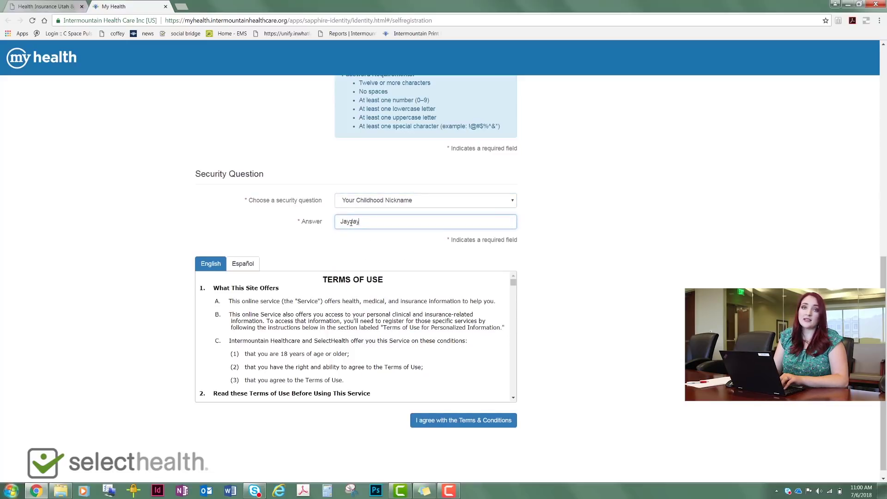
pyautogui.click(561, 222)
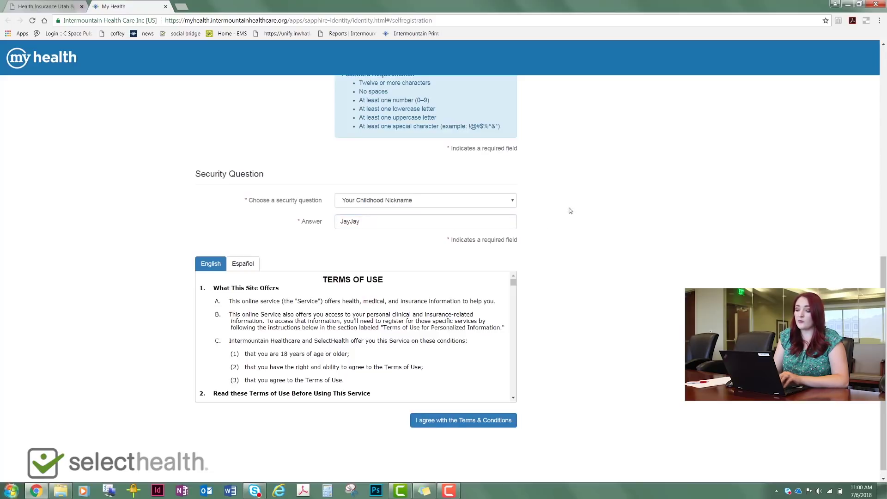
pyautogui.scroll(-1, 573, 238)
pyautogui.scroll(-1, 574, 238)
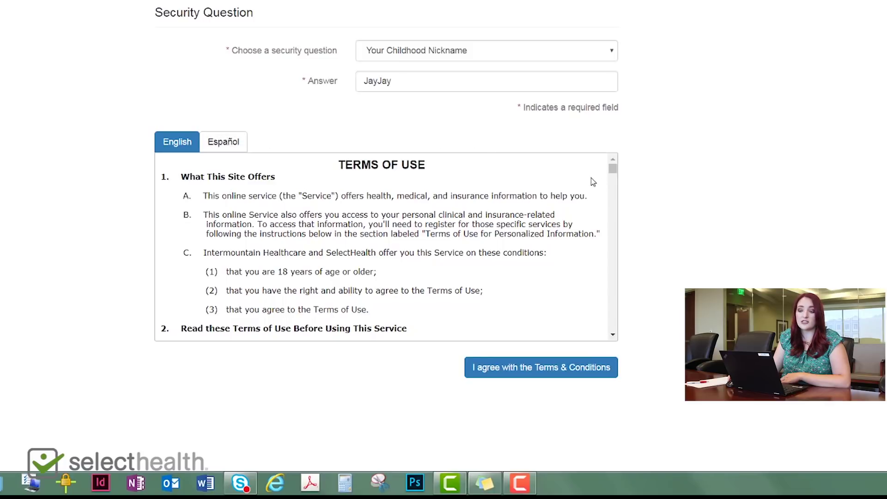
# - Scroll the Terms of Use to the bottom and tick 'I agree with the Terms & Conditions'
pyautogui.moveTo(613, 167); pyautogui.dragTo(620, 337)
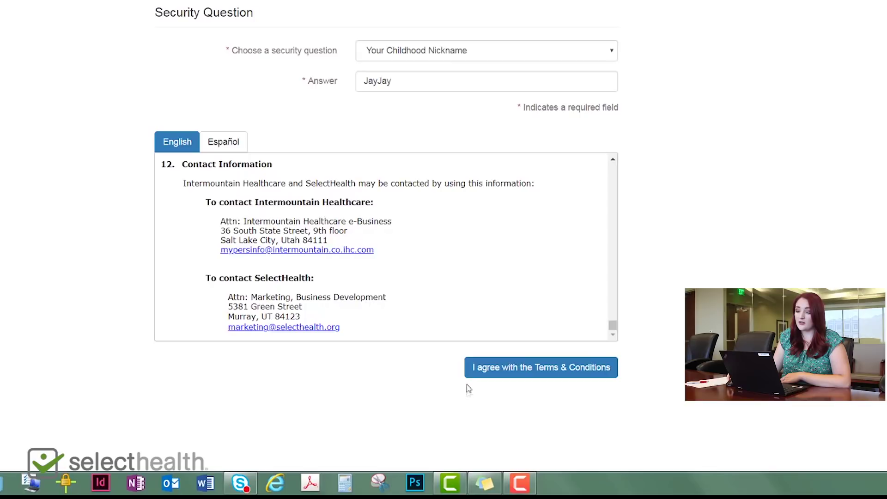
pyautogui.click(511, 373)
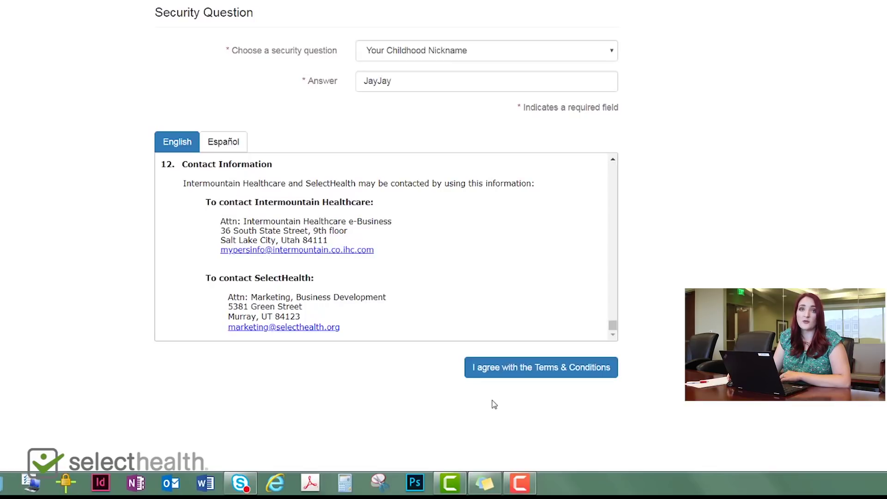